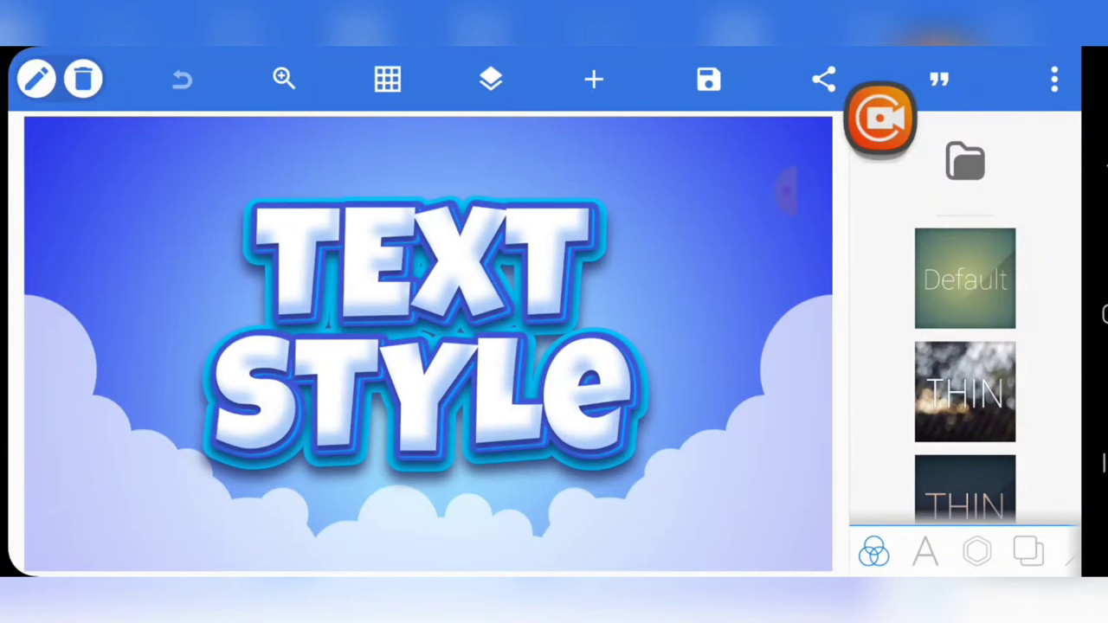
Look through the project's layer stack from the flattened text image down to the background.
click(492, 84)
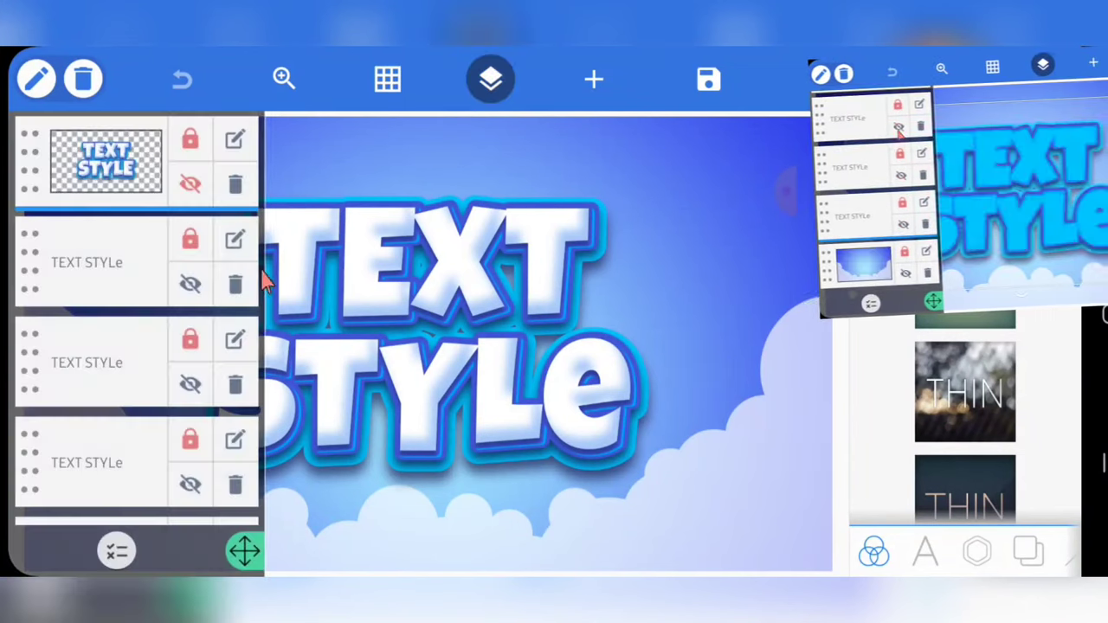
scroll(138, 329, down, 2)
scroll(139, 329, down, 1)
scroll(143, 341, up, 3)
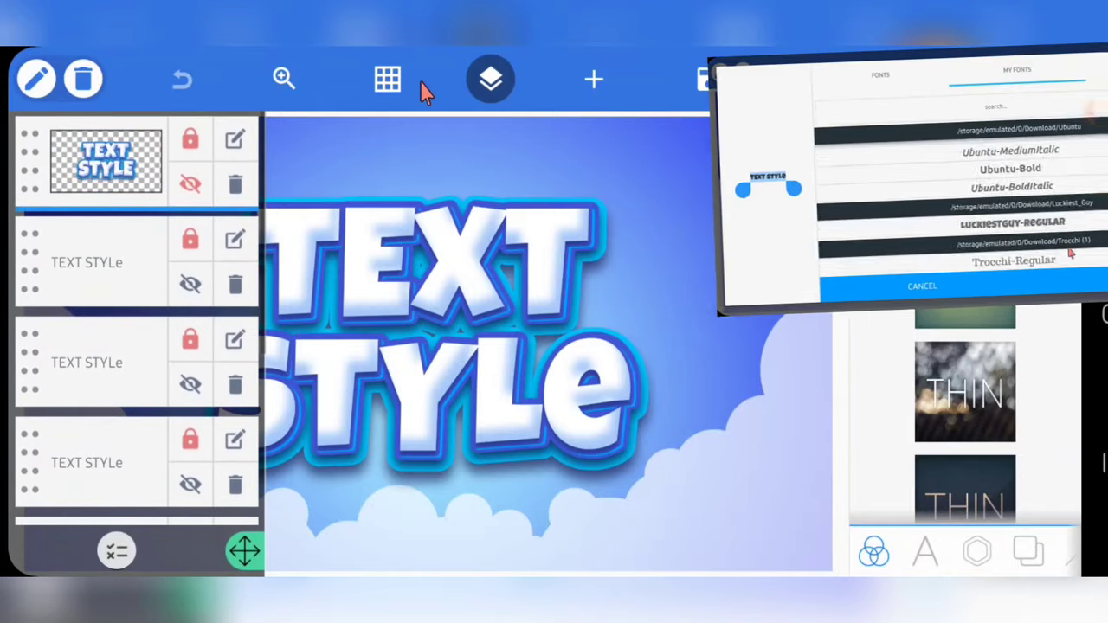
click(493, 80)
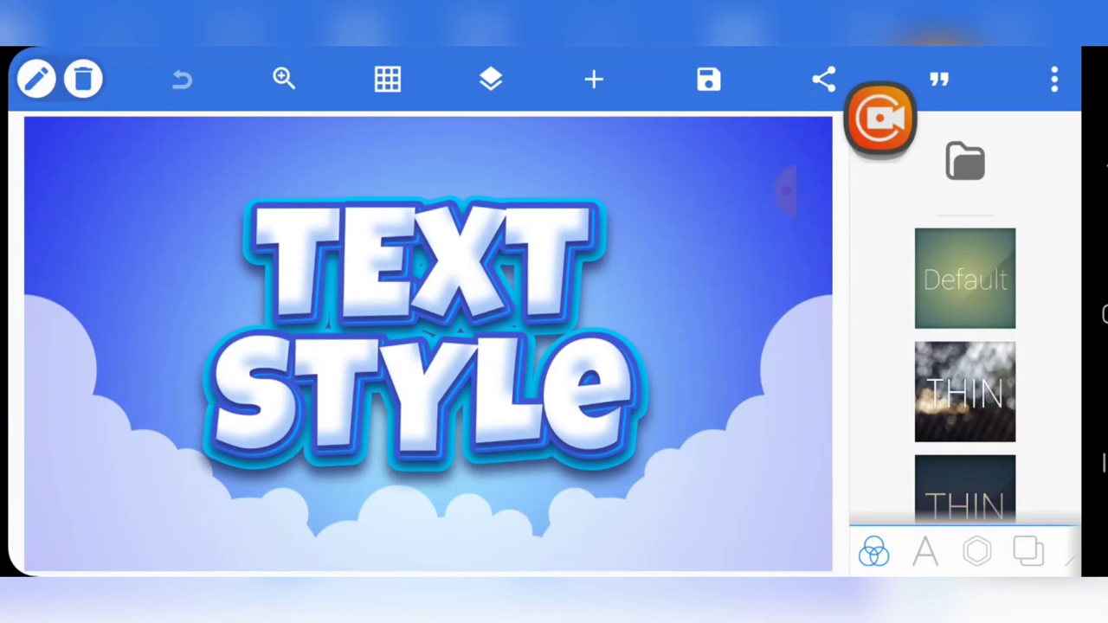
drag(854, 49, 803, 212)
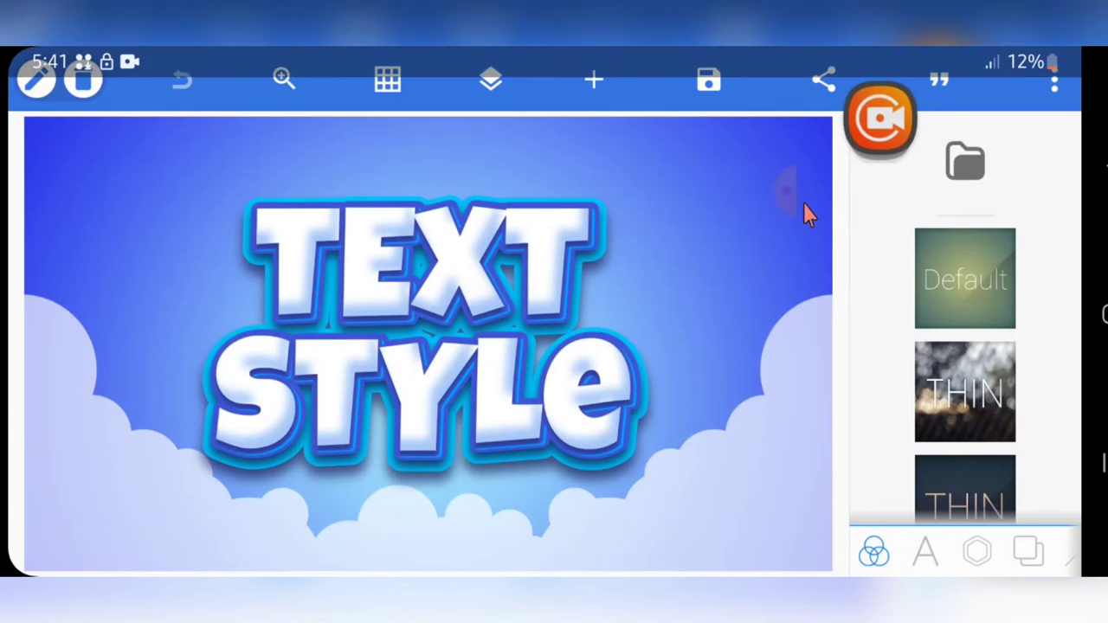
click(785, 188)
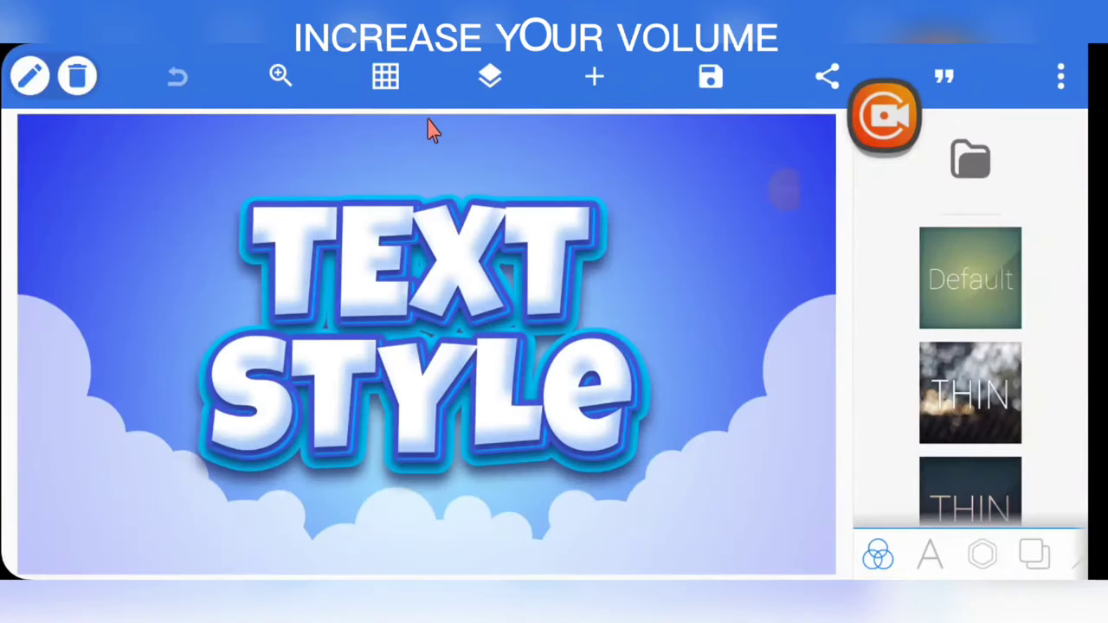
Toggle the flattened TEXT STYLE image layer on and off to compare it with the layered text, leaving it hidden.
click(490, 76)
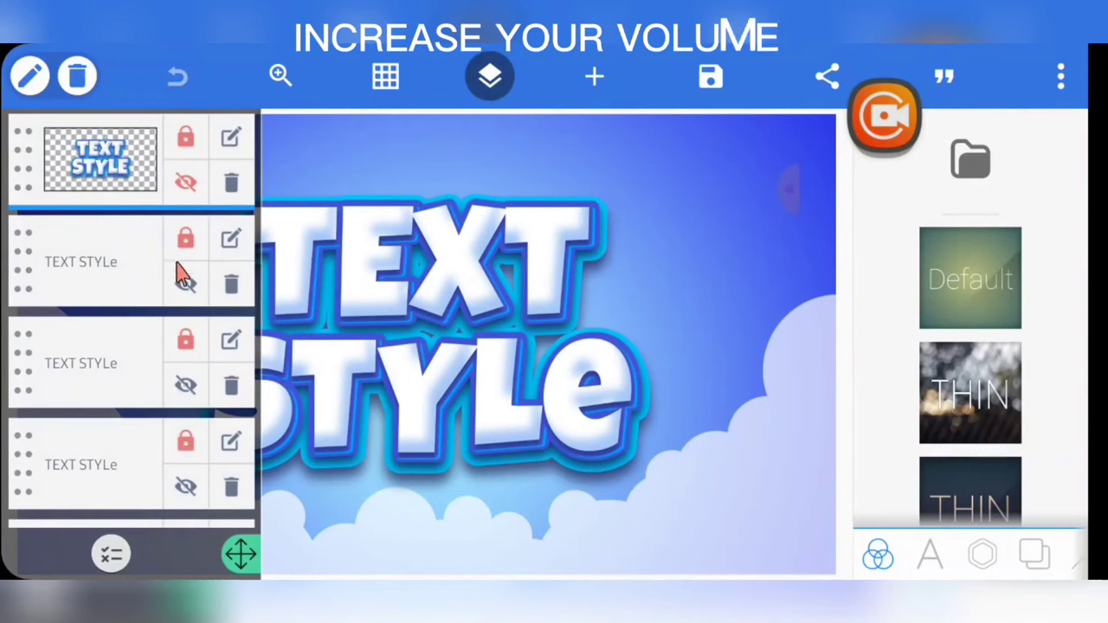
click(186, 183)
click(186, 183)
click(186, 183)
click(187, 183)
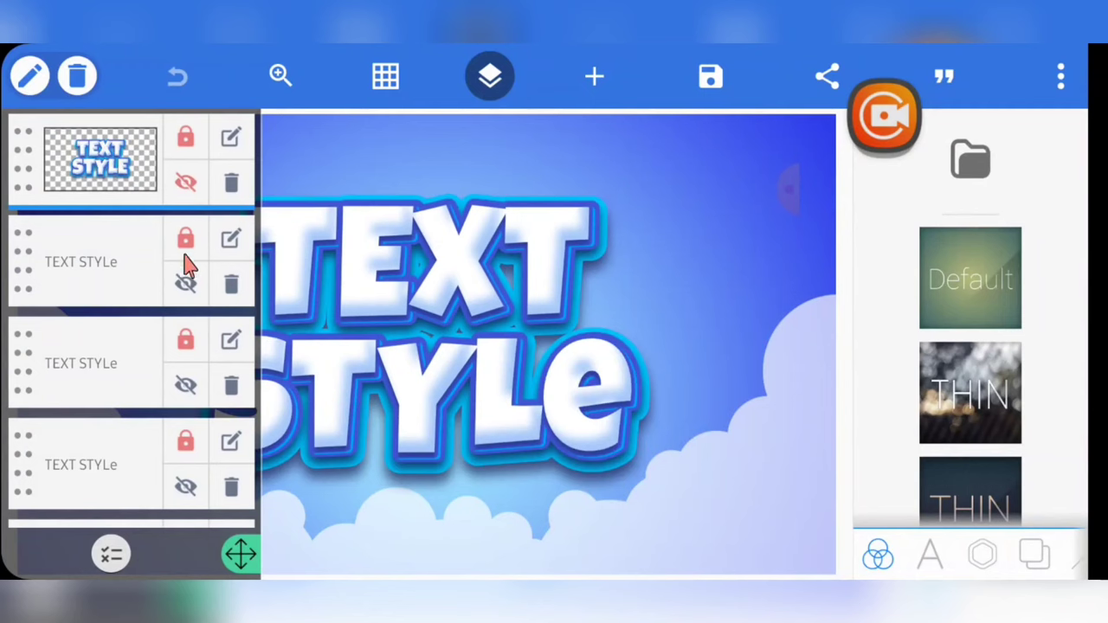
Hide the two uppermost TEXT STYLe text layers to inspect what lies beneath, and show both again.
click(185, 284)
click(183, 387)
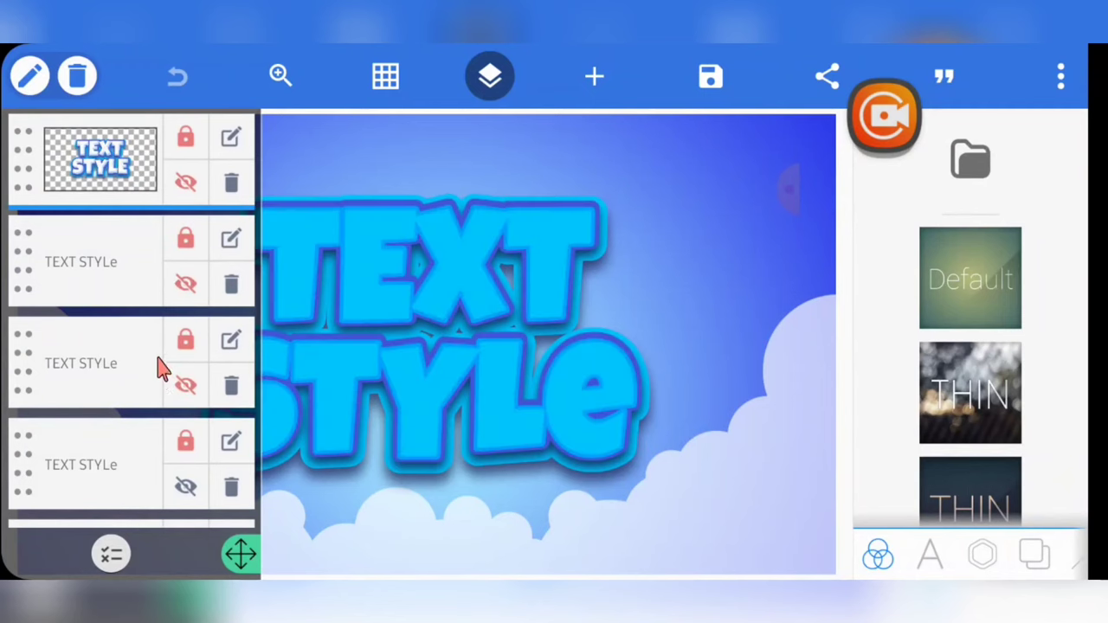
scroll(148, 365, down, 1)
click(186, 386)
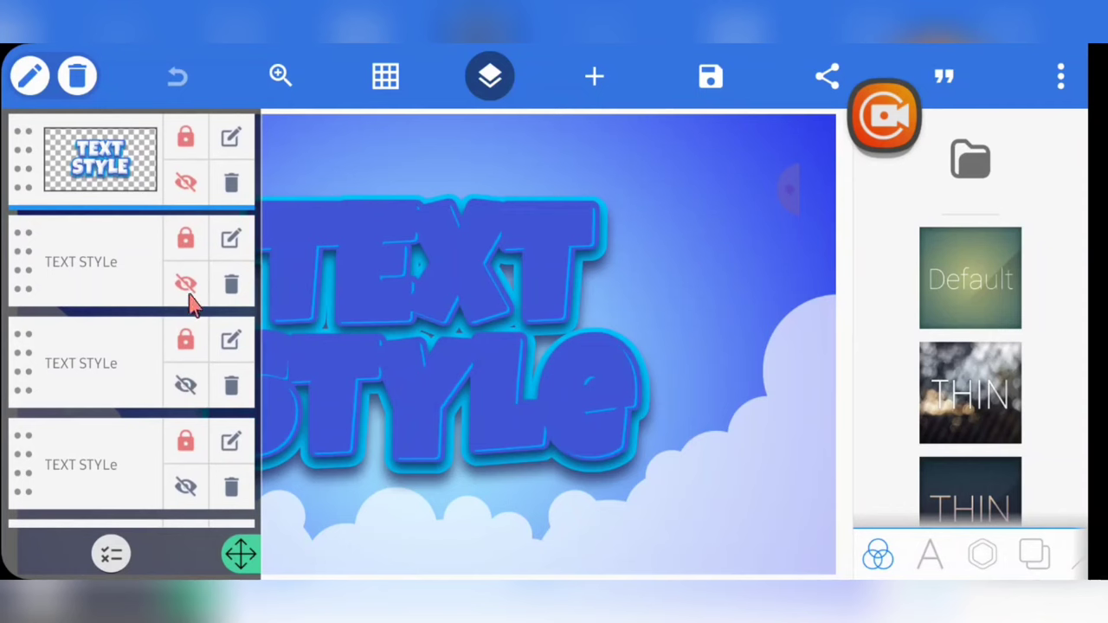
click(186, 287)
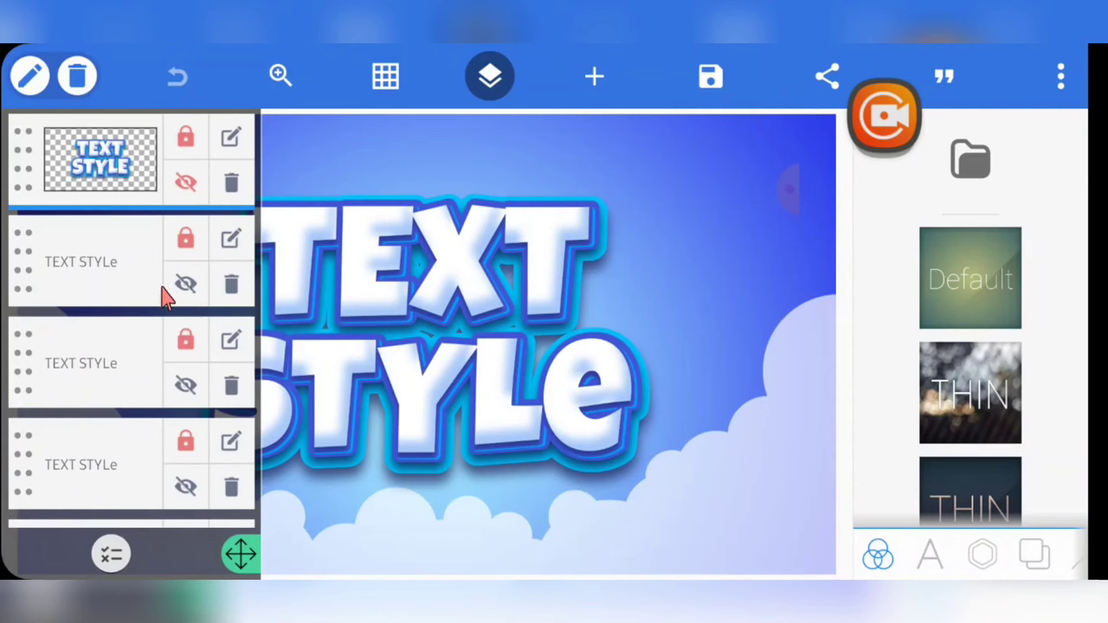
Go through the TEXT STYLe text layers by selecting them in turn, ending with the one directly above the background.
scroll(136, 297, down, 3)
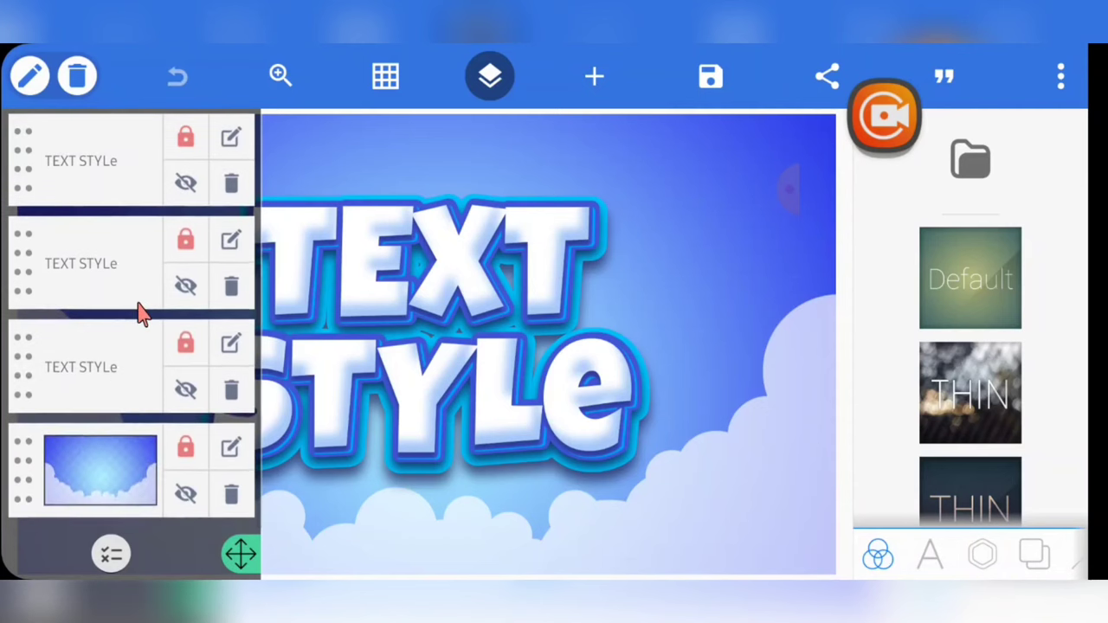
scroll(150, 321, up, 1)
scroll(159, 337, up, 1)
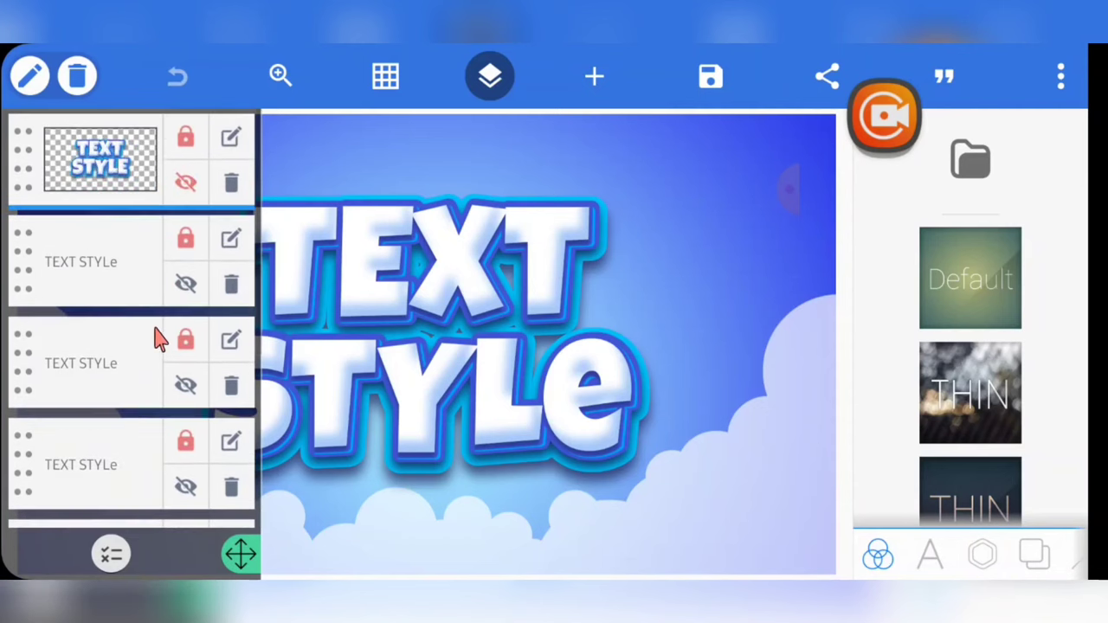
click(141, 286)
scroll(138, 367, down, 1)
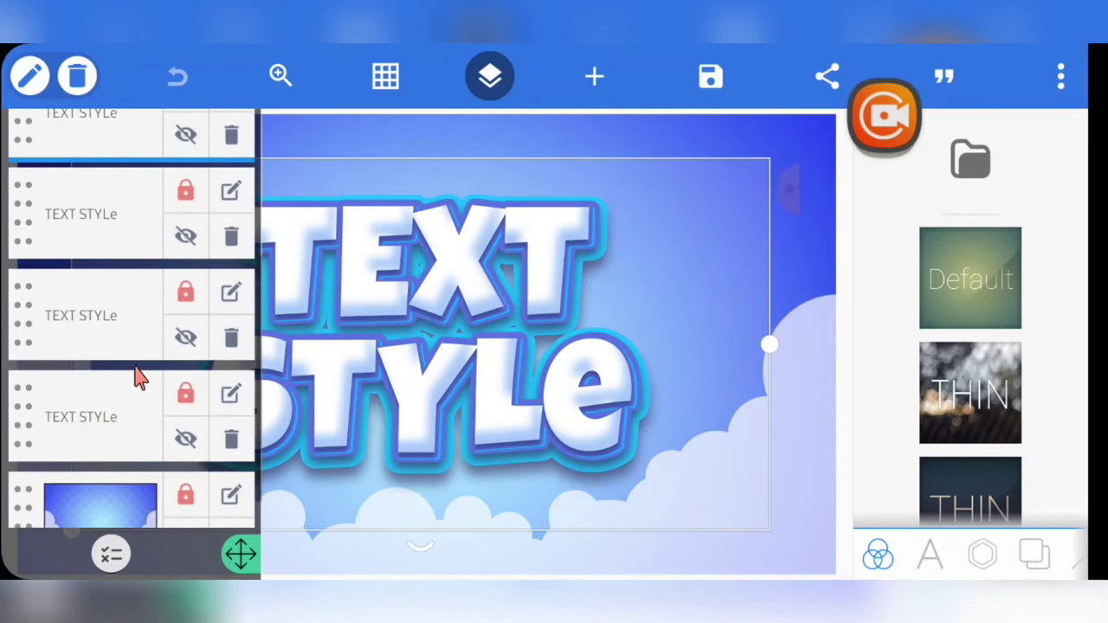
click(127, 316)
click(130, 446)
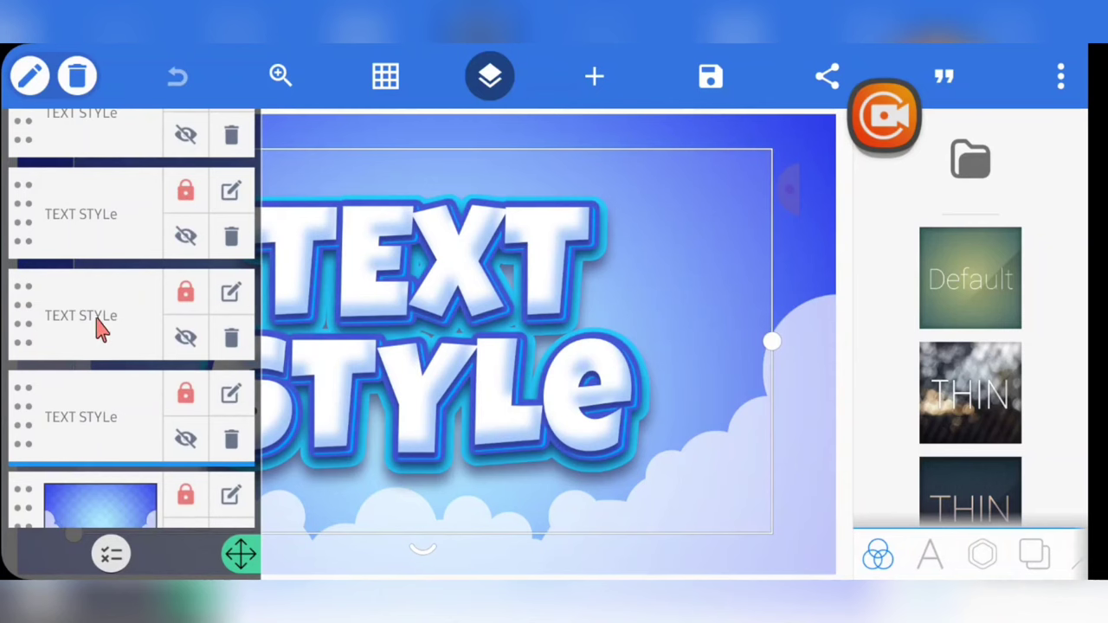
Hide the three upper TEXT STYLe layers, keeping only the lowest text layer over the background, and deselect the text.
scroll(99, 325, up, 1)
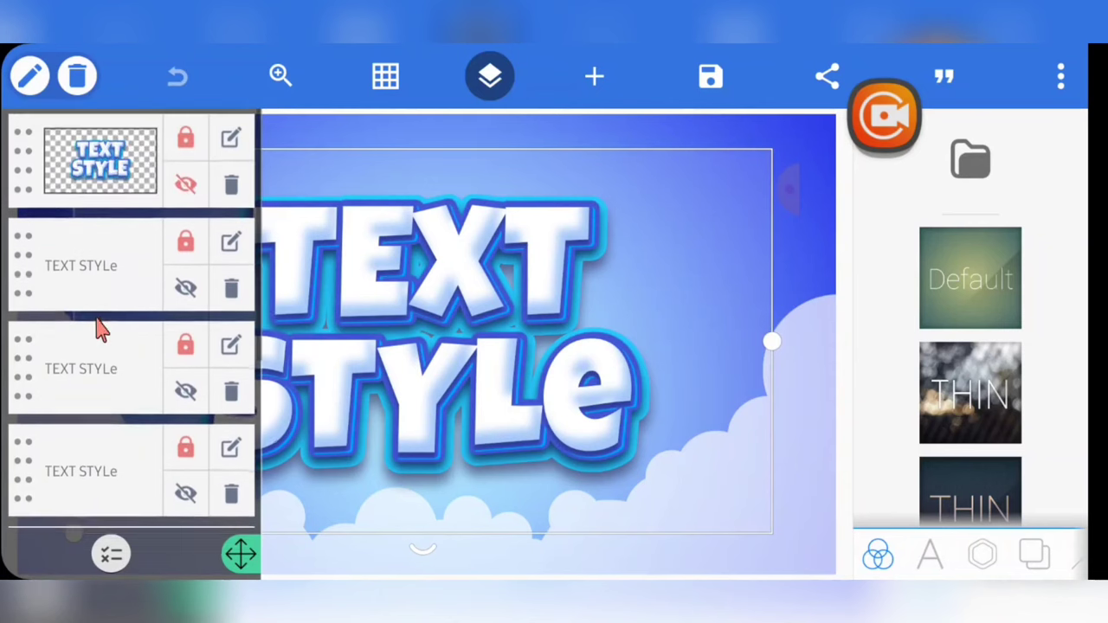
click(186, 287)
click(185, 387)
scroll(158, 363, down, 1)
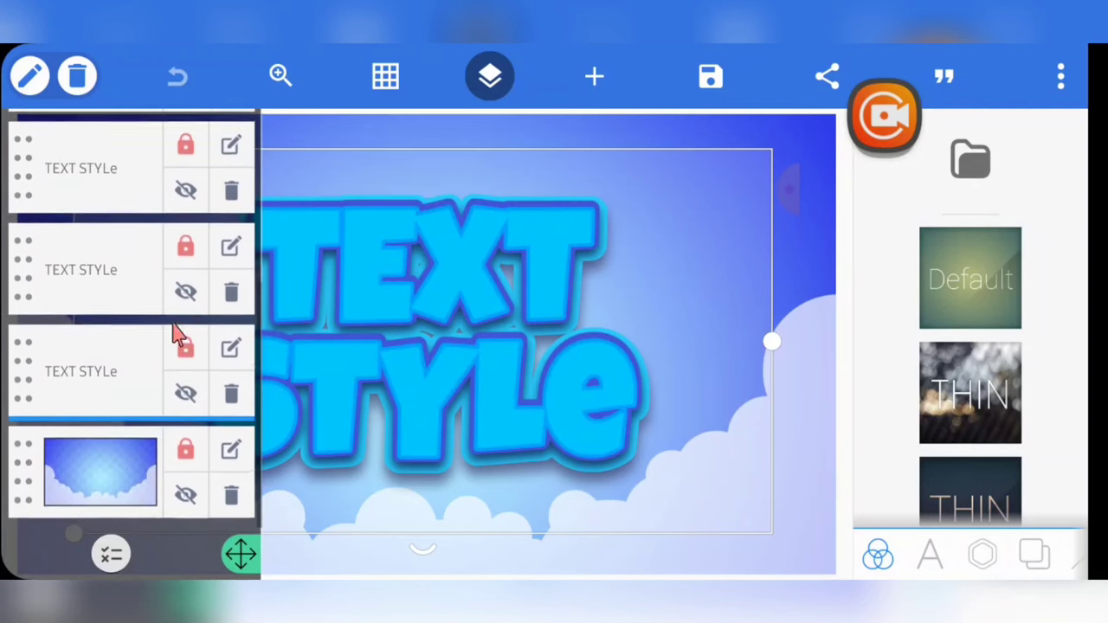
click(187, 193)
click(185, 293)
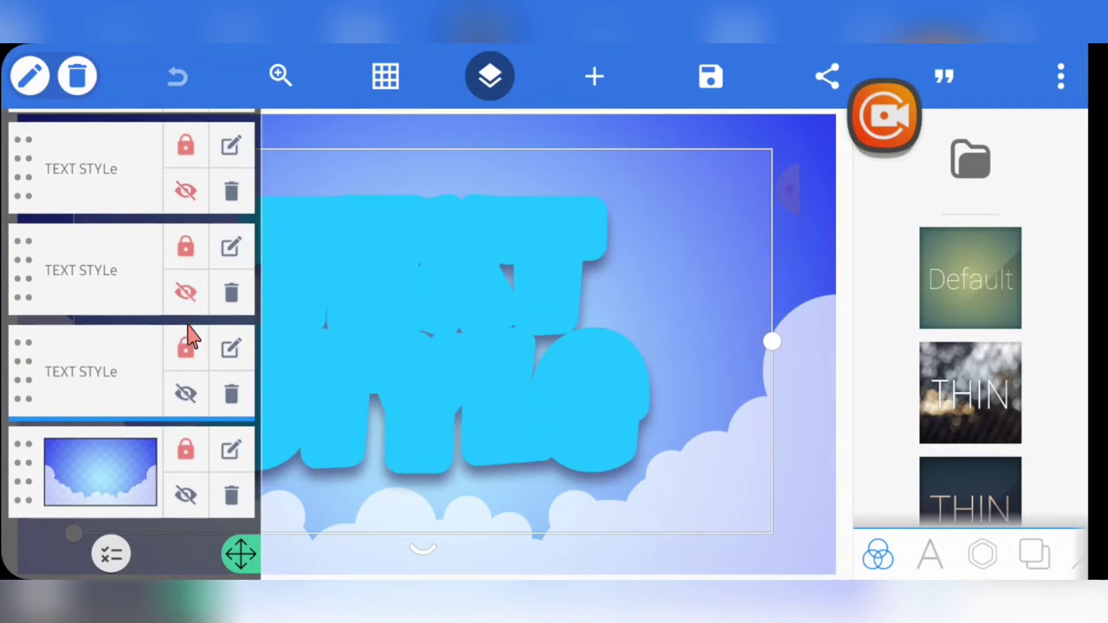
scroll(138, 371, up, 1)
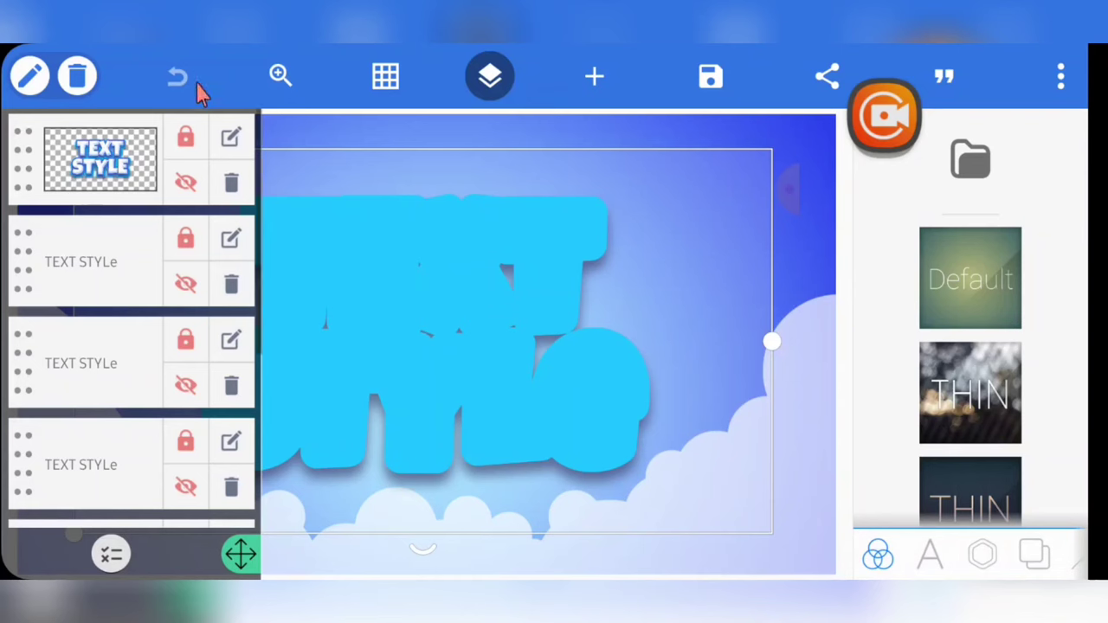
scroll(173, 329, down, 2)
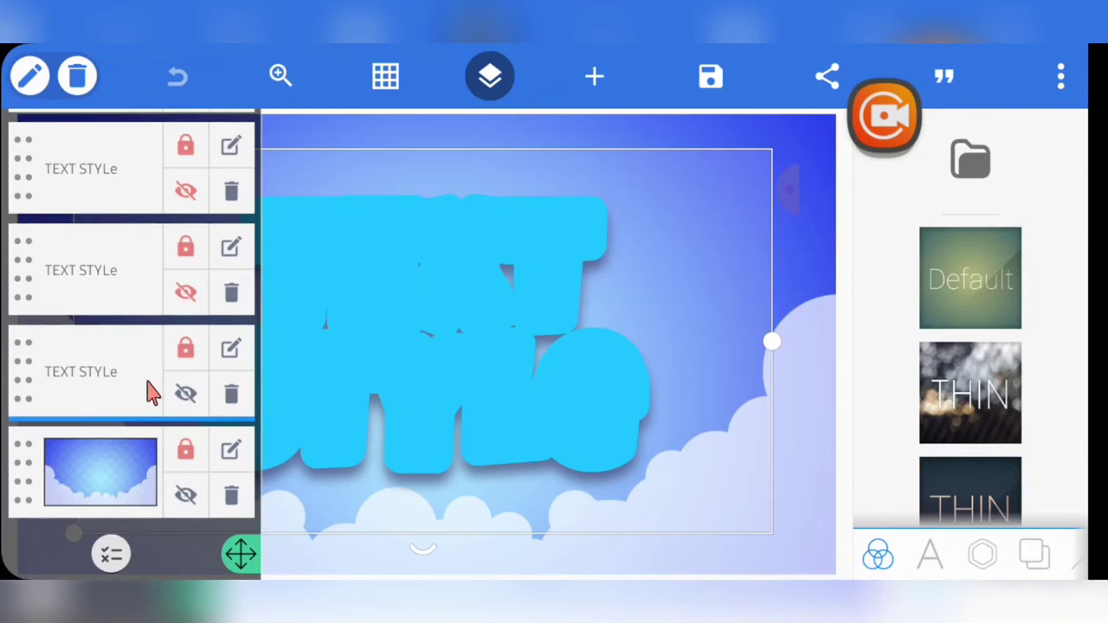
click(501, 80)
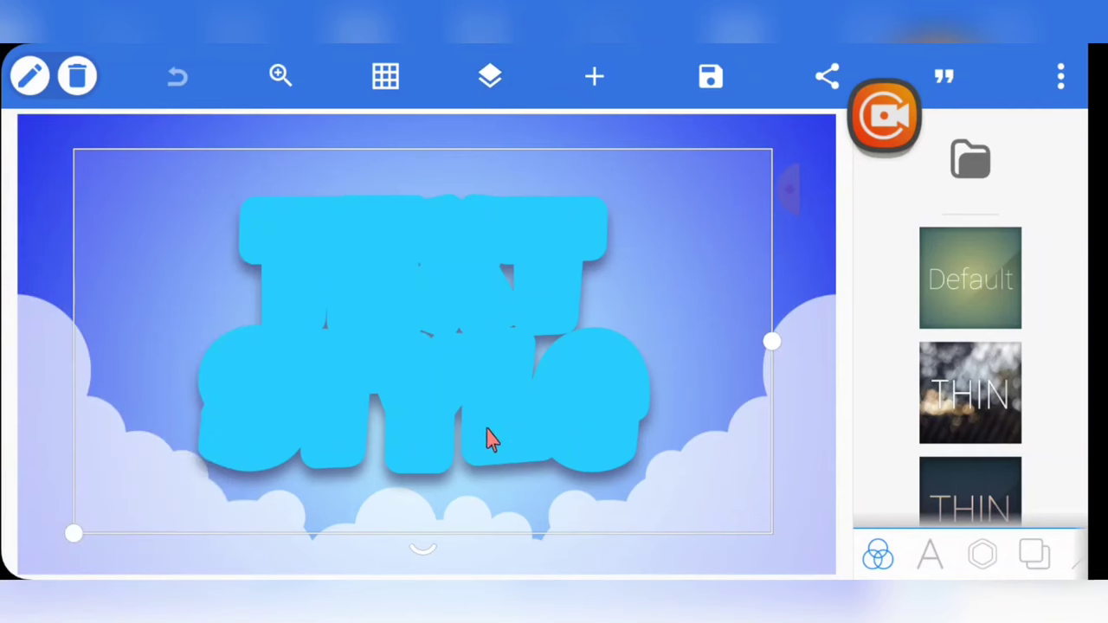
click(717, 571)
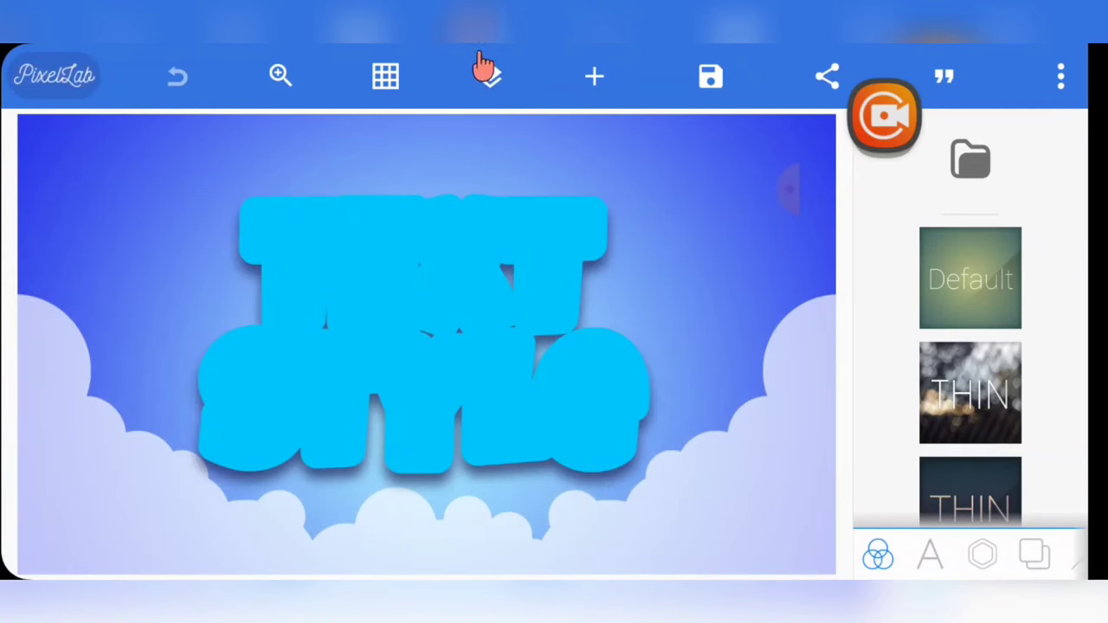
Unlock the lowest TEXT STYLe layer and try moving its text on the canvas, undoing the move.
click(489, 76)
scroll(173, 346, down, 2)
click(182, 355)
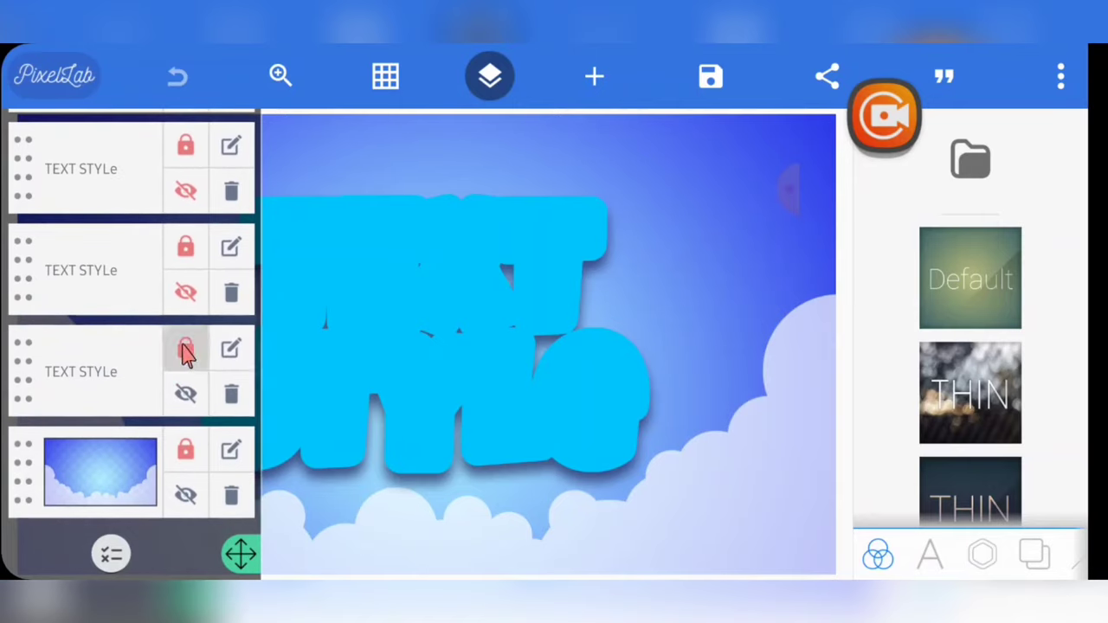
click(489, 78)
drag(399, 323, 355, 303)
click(177, 79)
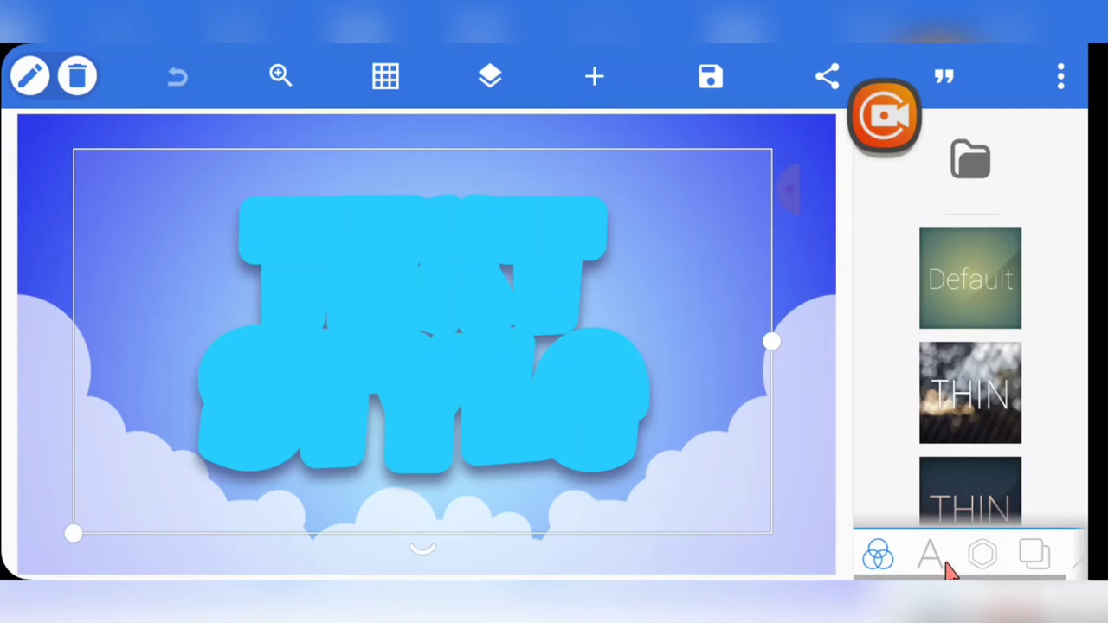
Try adding an enlarged new text object over the cyan lettering, and delete it.
click(931, 559)
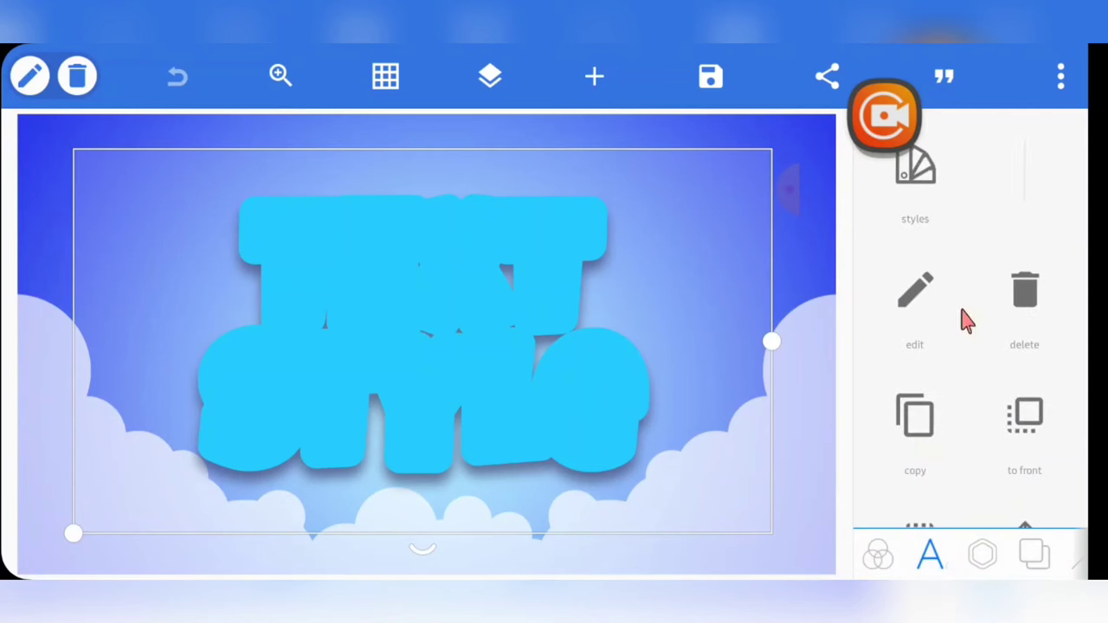
click(808, 303)
click(594, 76)
click(651, 126)
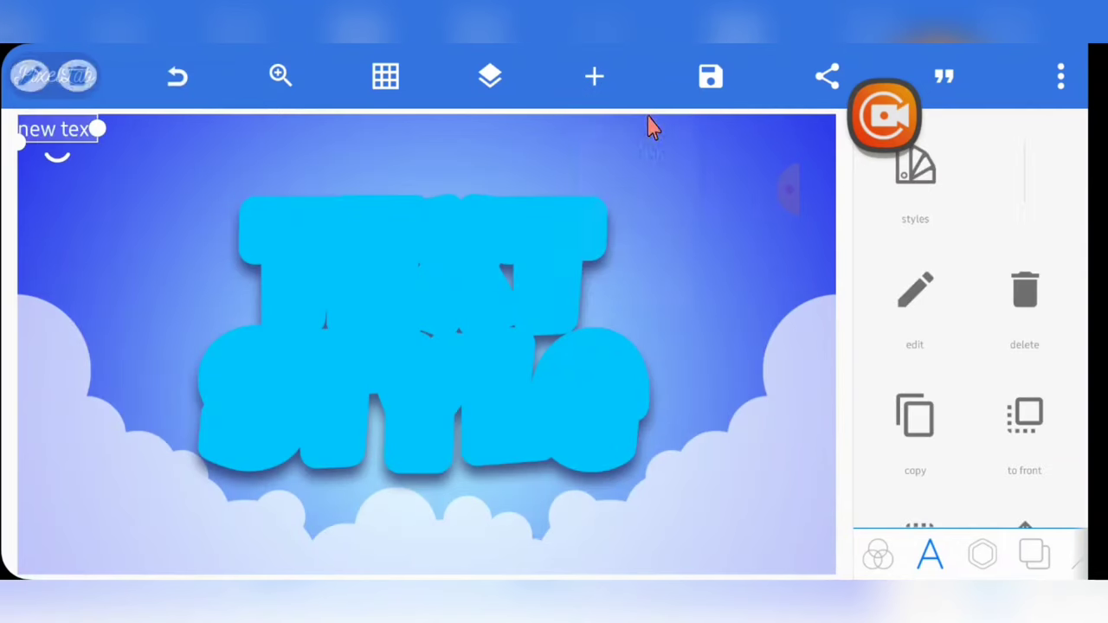
drag(50, 146, 208, 257)
drag(403, 242, 657, 278)
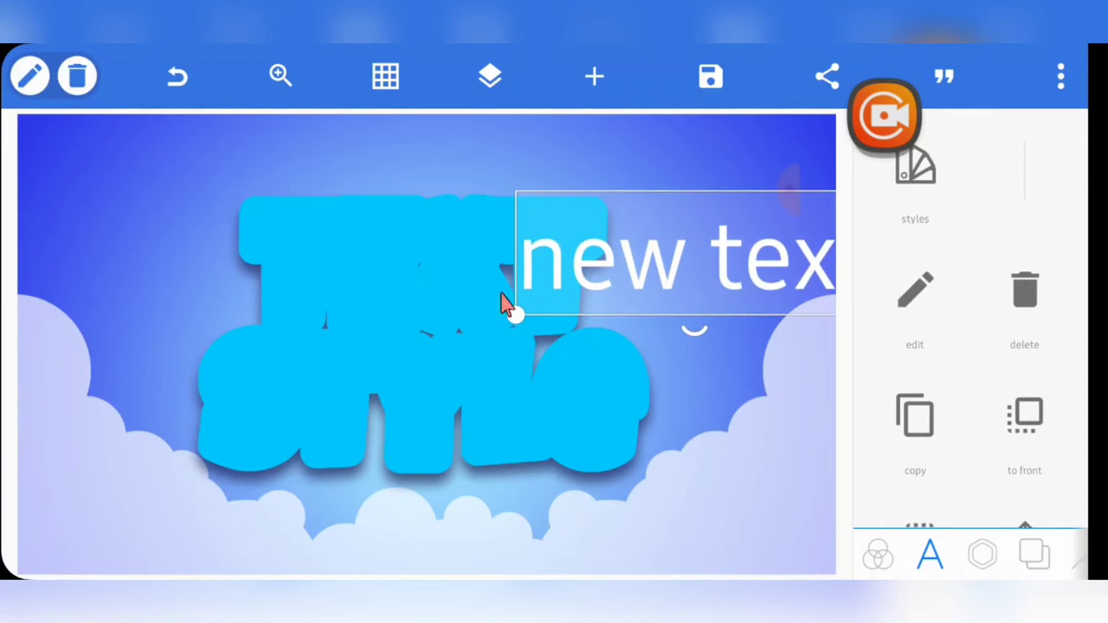
click(77, 87)
click(811, 372)
Select the cyan text, try moving it toward the canvas's lower right, and undo the move.
click(511, 338)
drag(371, 322, 593, 458)
click(178, 76)
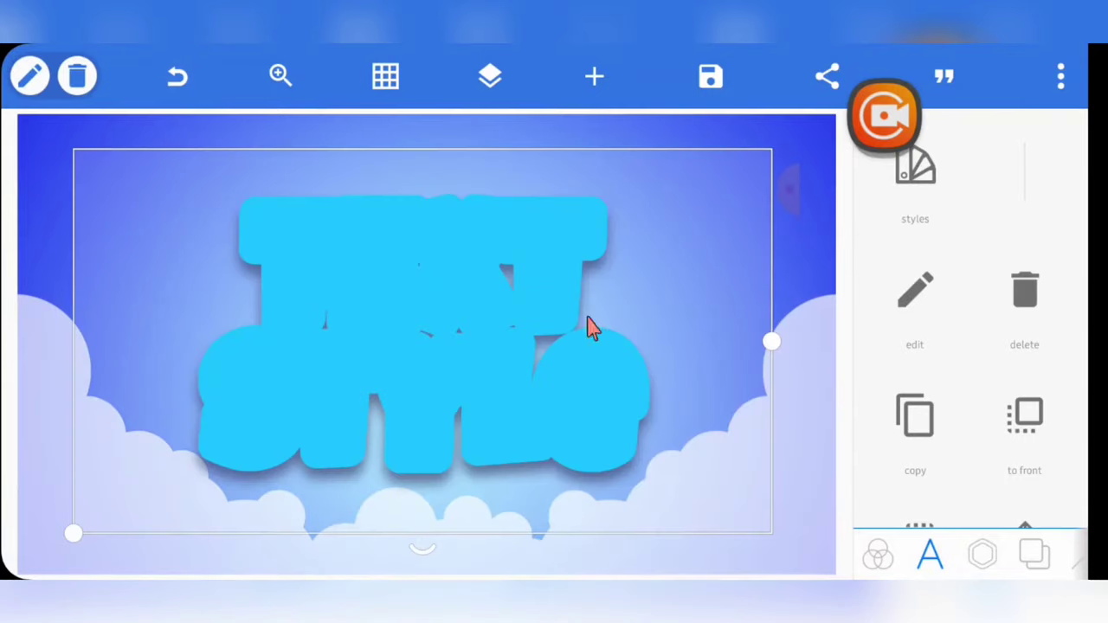
Open the selected text's wording for editing to check the string TEXT STYLe, and accept it as is.
click(942, 322)
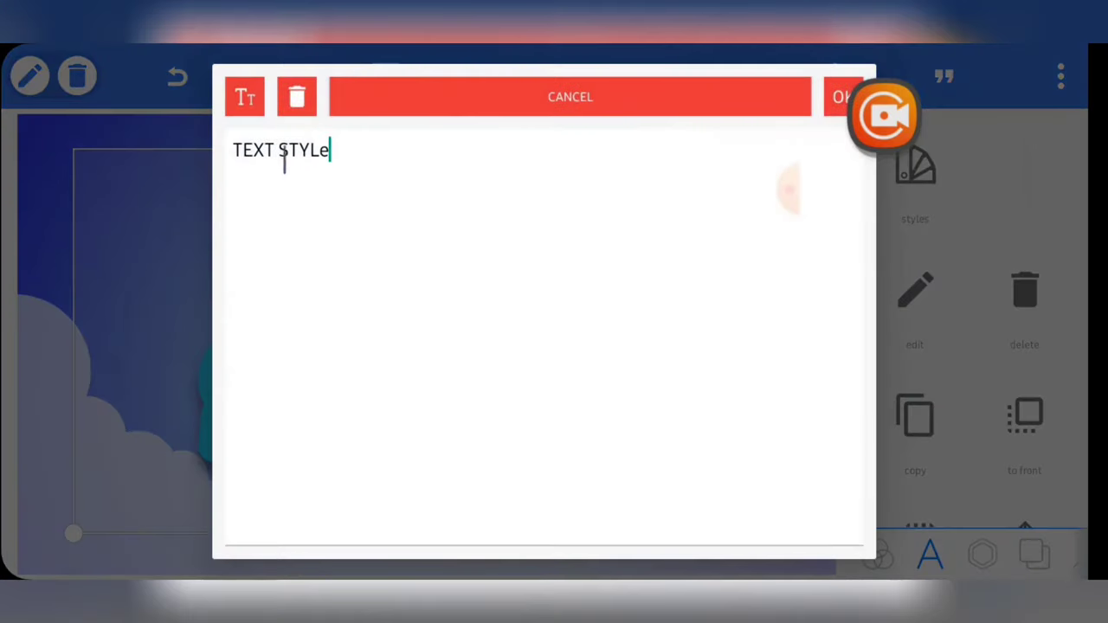
drag(883, 117, 1052, 138)
click(322, 151)
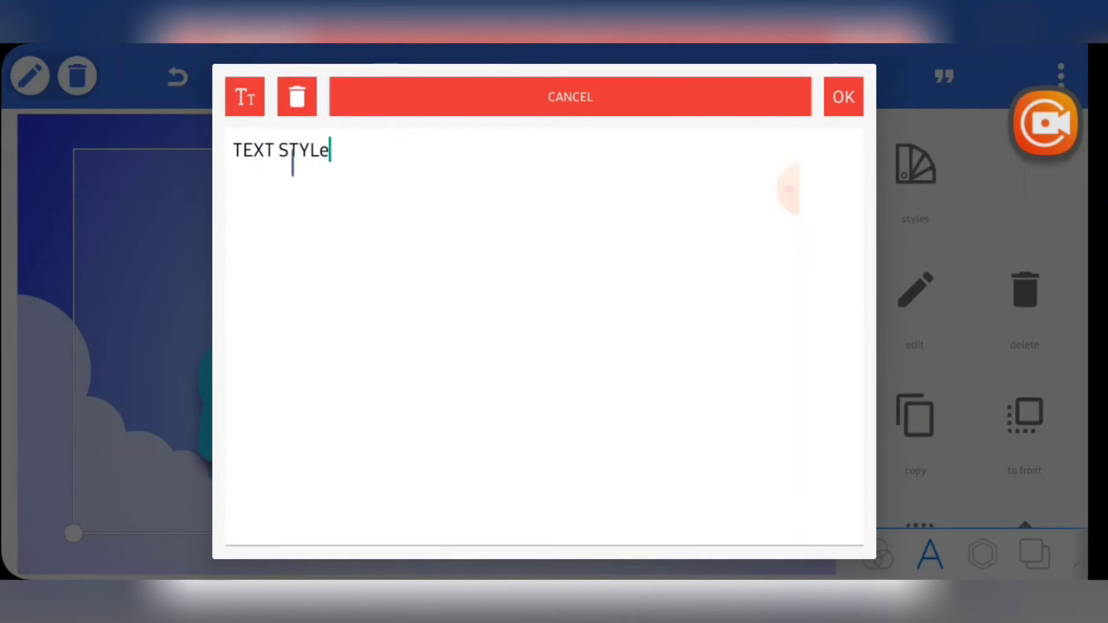
click(347, 152)
click(841, 97)
Examine the imported fonts available for the selected text down to LuckiestGuy-Regular, and accept the current font.
scroll(917, 364, down, 5)
scroll(935, 381, up, 3)
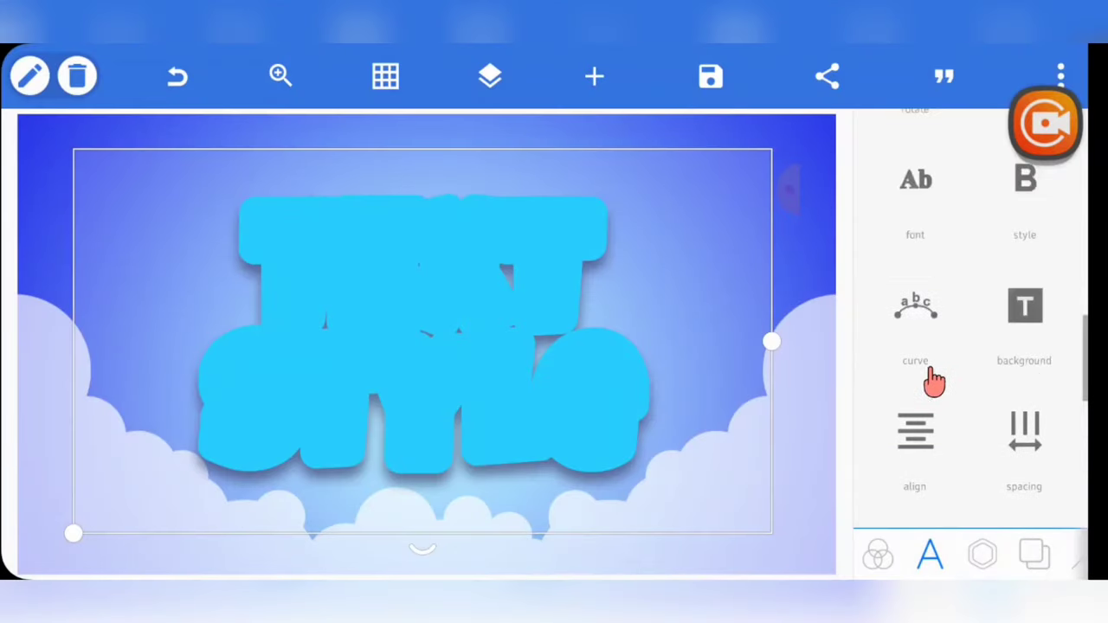
click(919, 301)
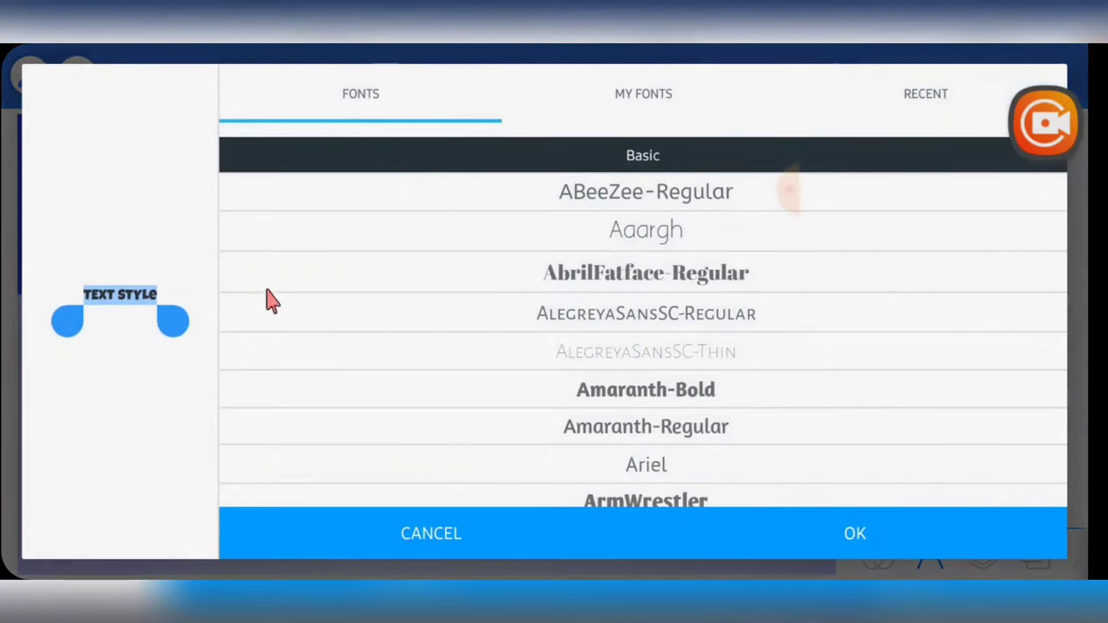
click(687, 114)
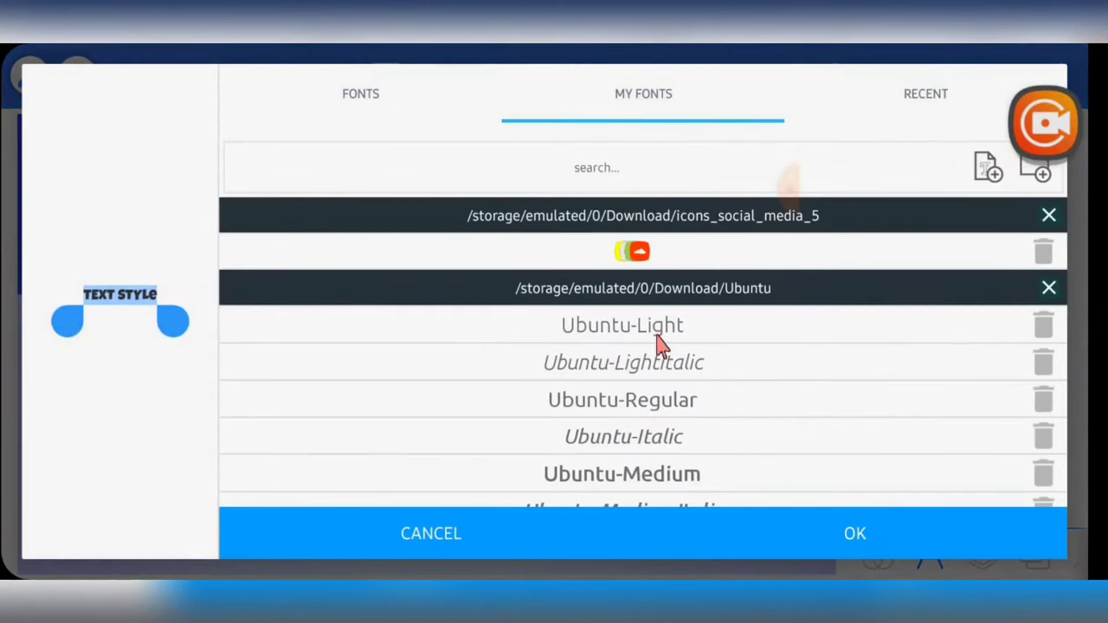
scroll(663, 485, down, 10)
scroll(674, 479, down, 10)
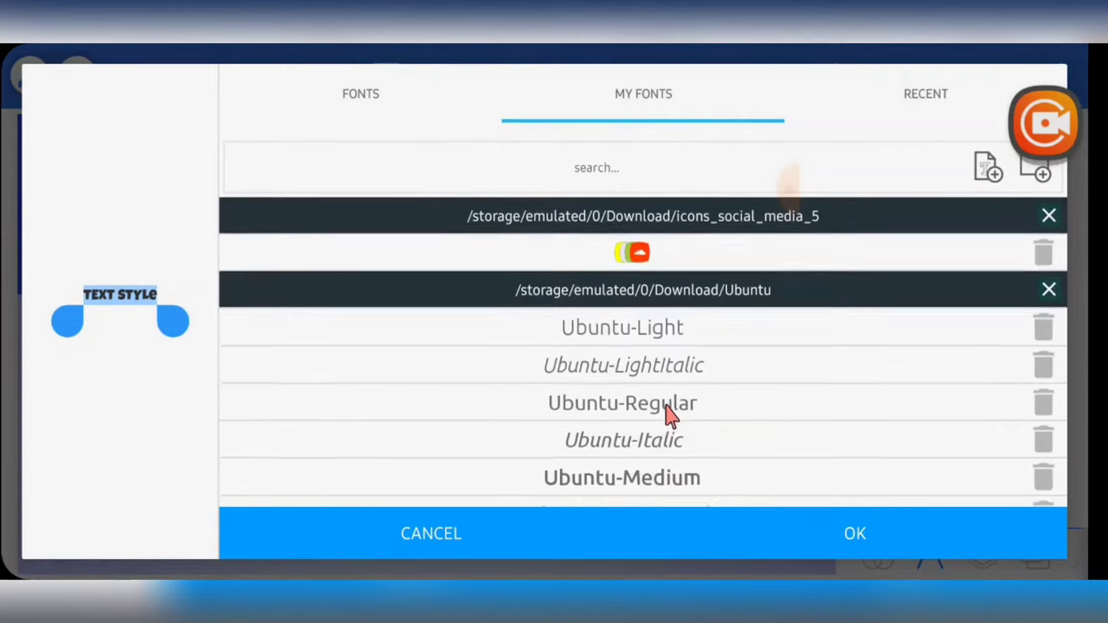
scroll(669, 416, down, 2)
scroll(669, 416, down, 4)
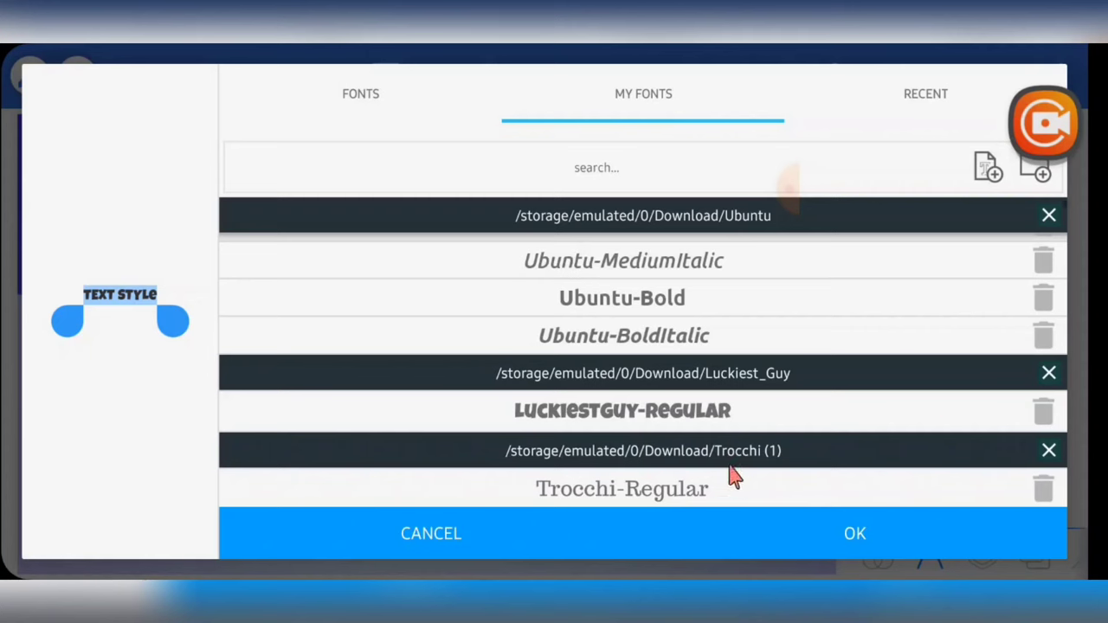
click(836, 539)
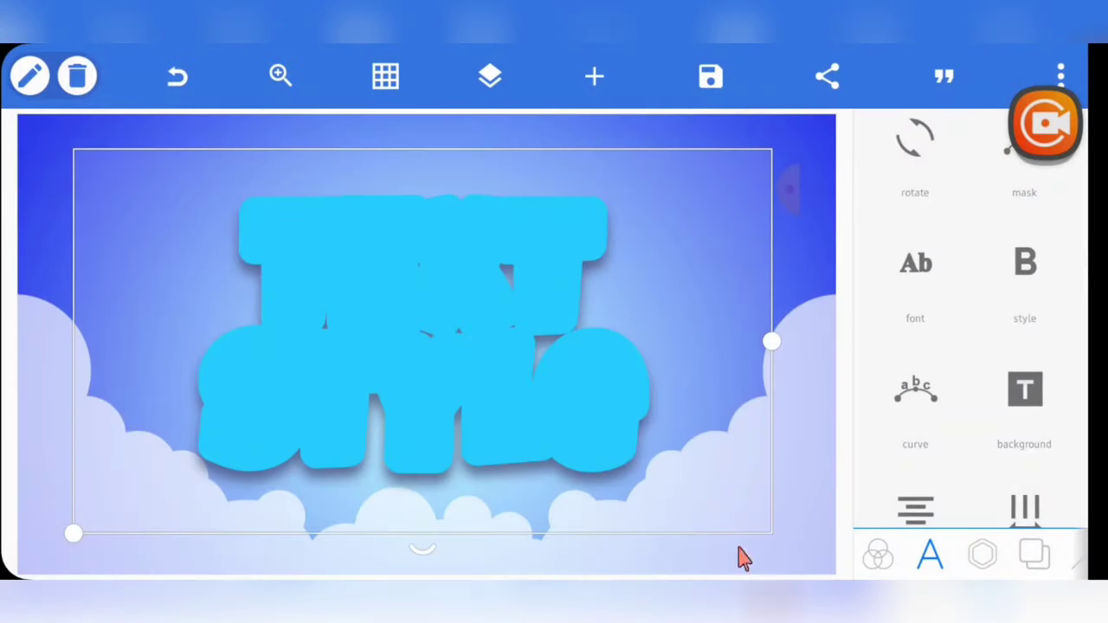